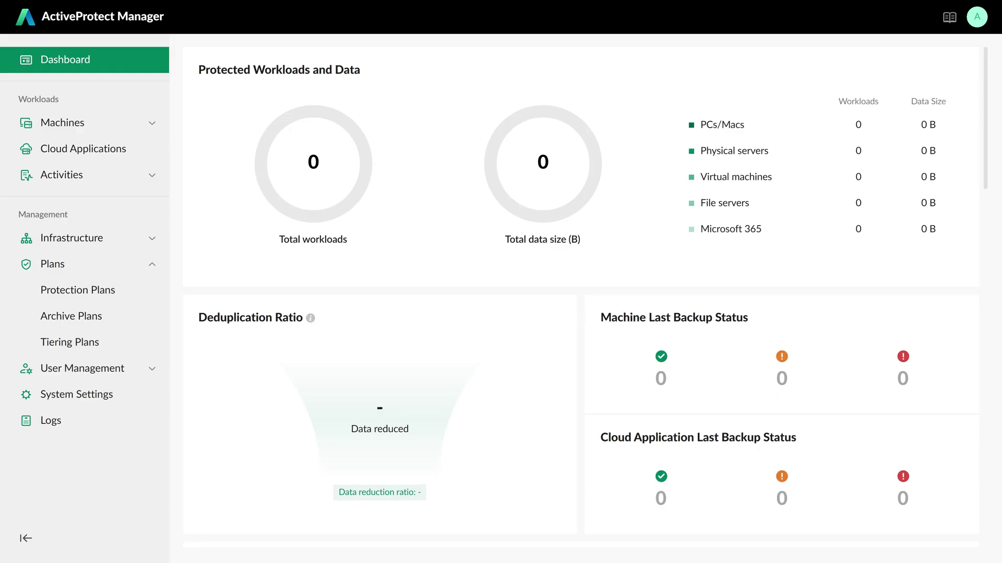
Step: Show the Protection Plans list in ActiveProtect Manager
left_click(122, 290)
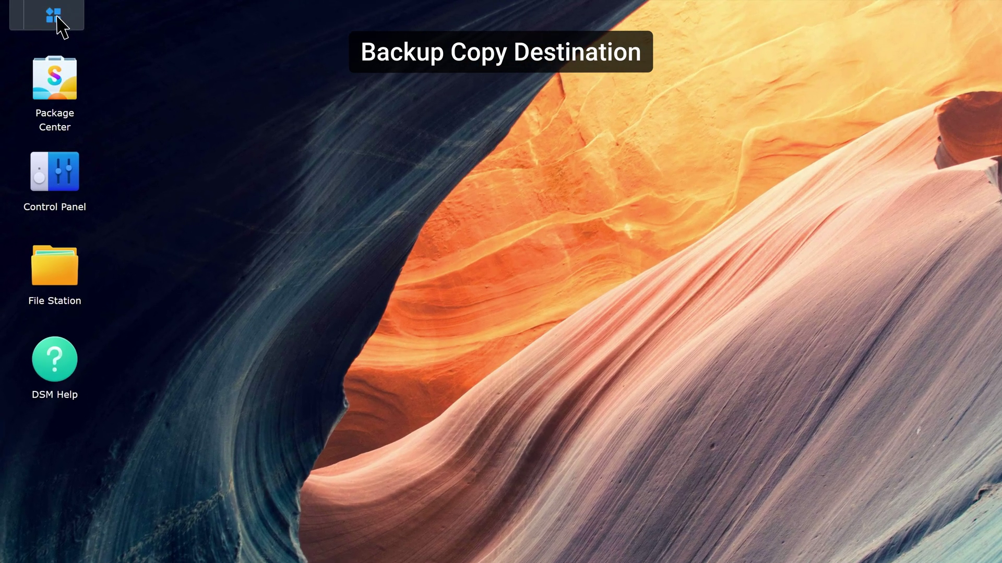
Step: Create a vault with generated access keys from the ActiveProtectVault shared folder
left_click(59, 24)
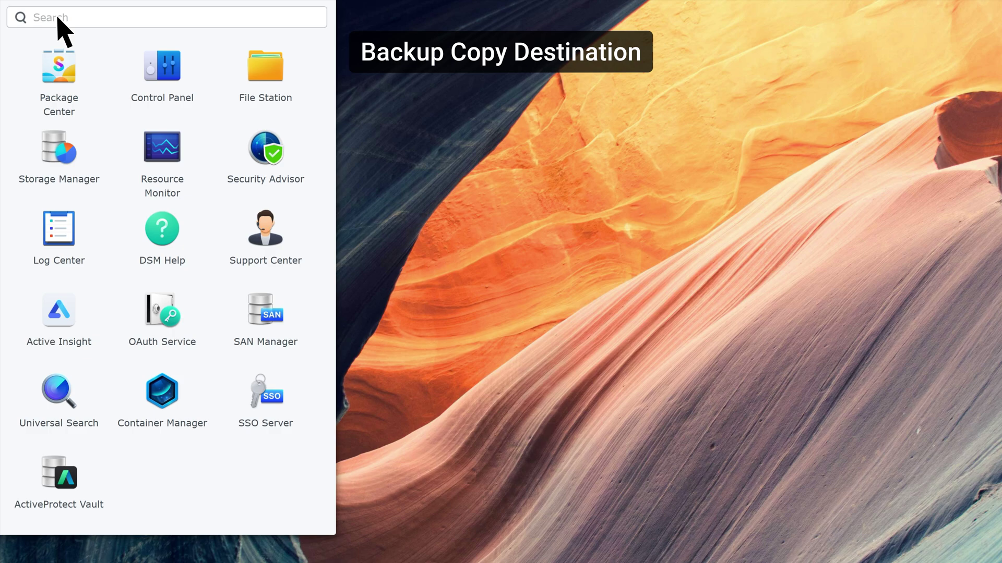
left_click(62, 479)
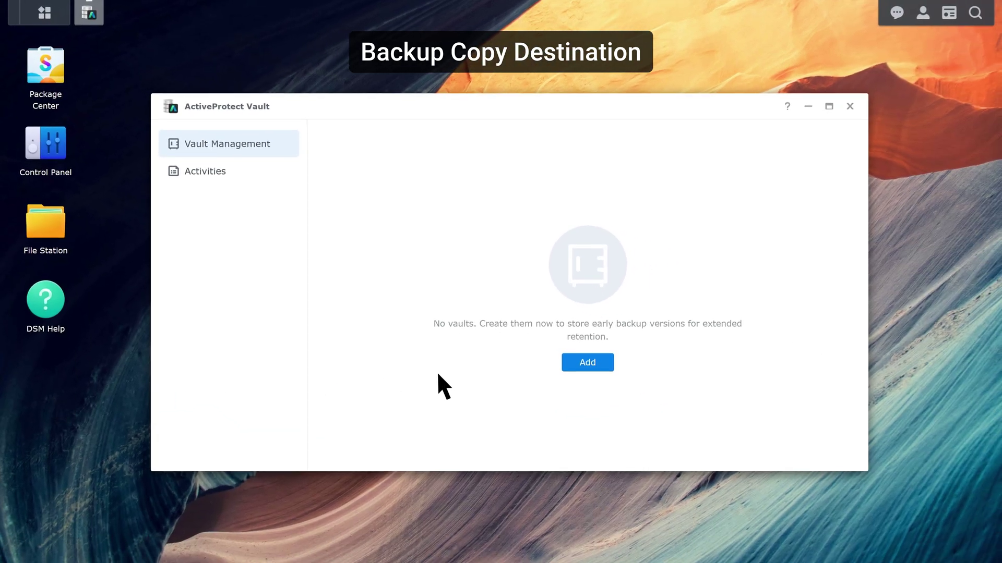
left_click(603, 364)
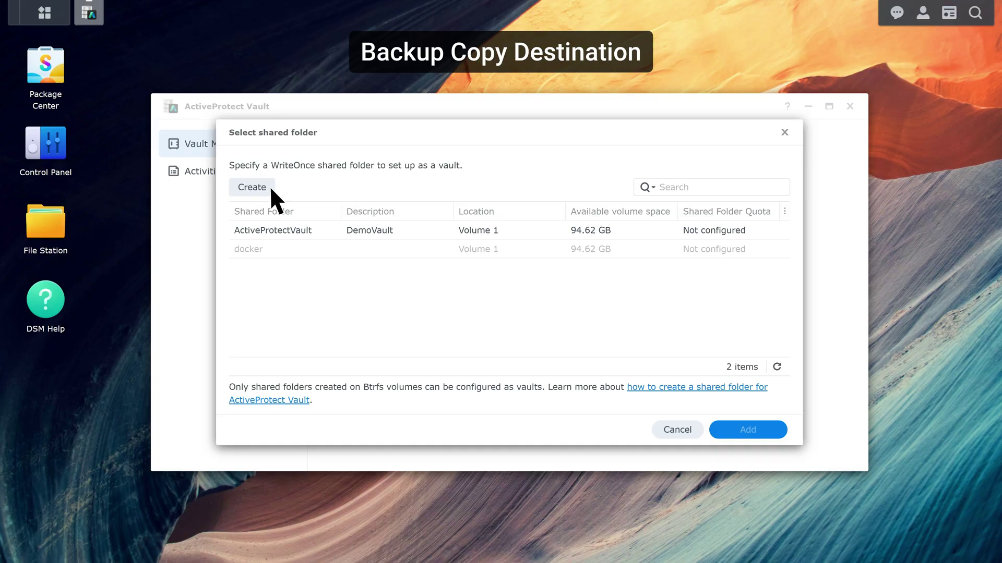
left_click(493, 230)
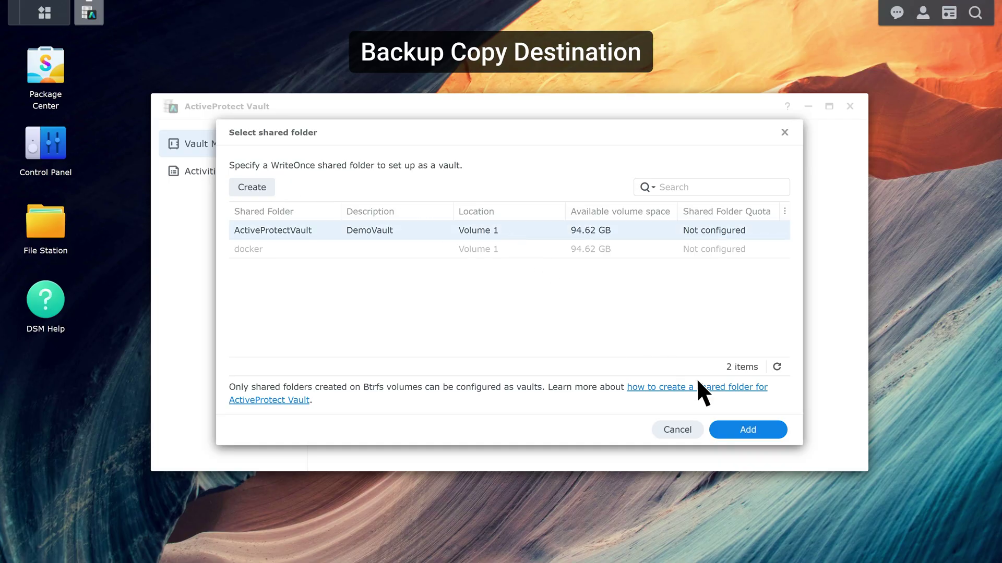
left_click(763, 429)
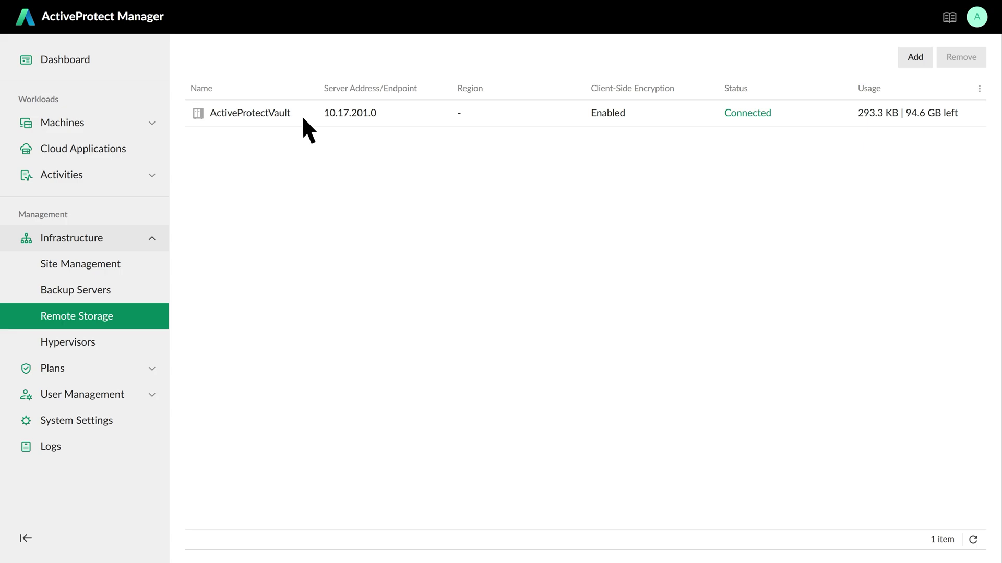
Step: Start a new immutable protection plan for physical and virtual machines
left_click(153, 369)
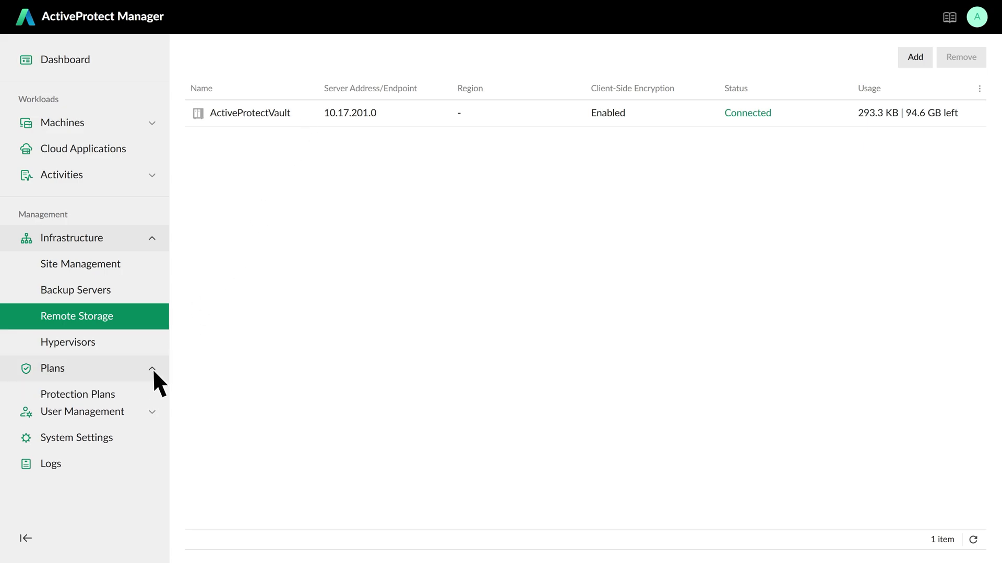
left_click(128, 394)
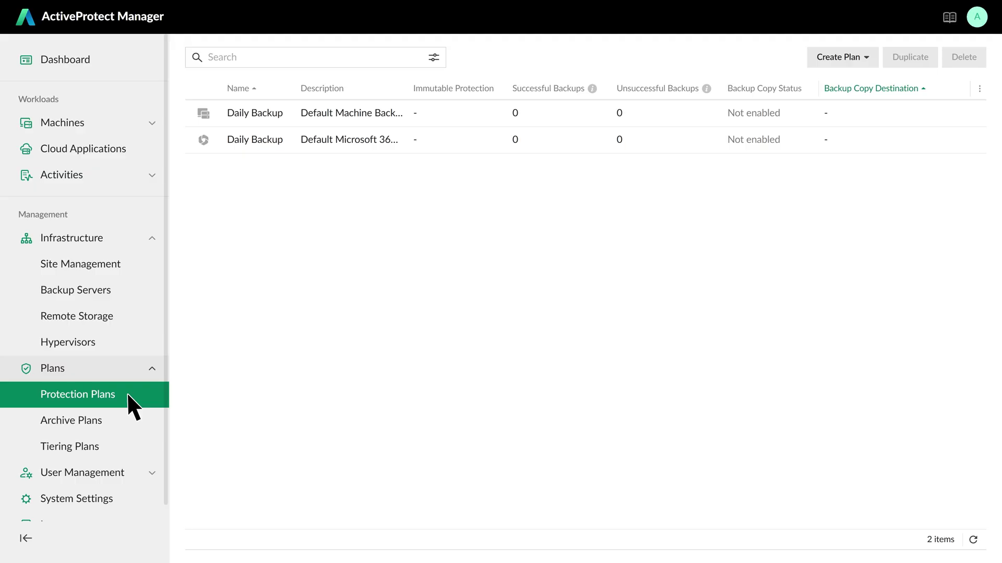
left_click(866, 62)
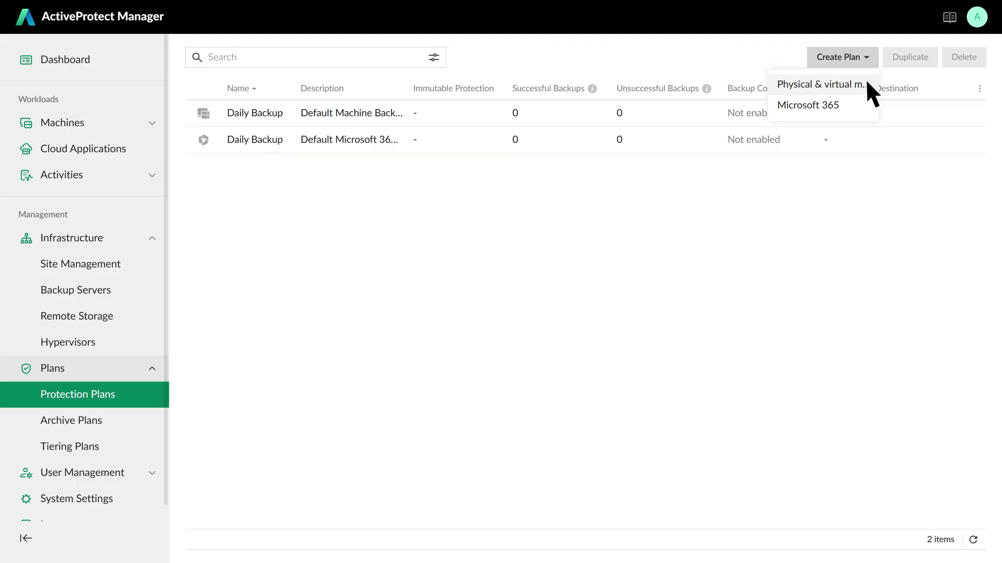
left_click(866, 82)
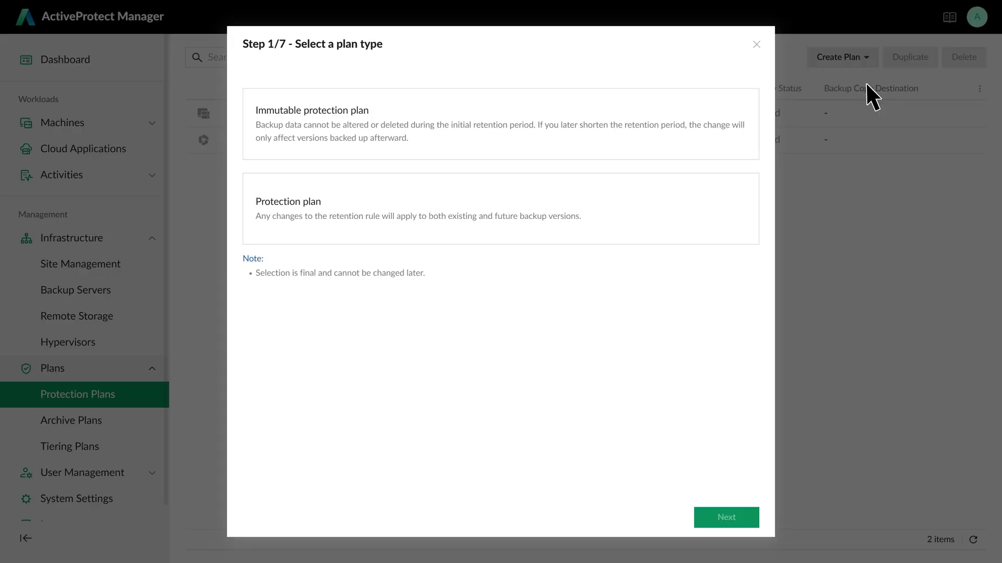
left_click(728, 146)
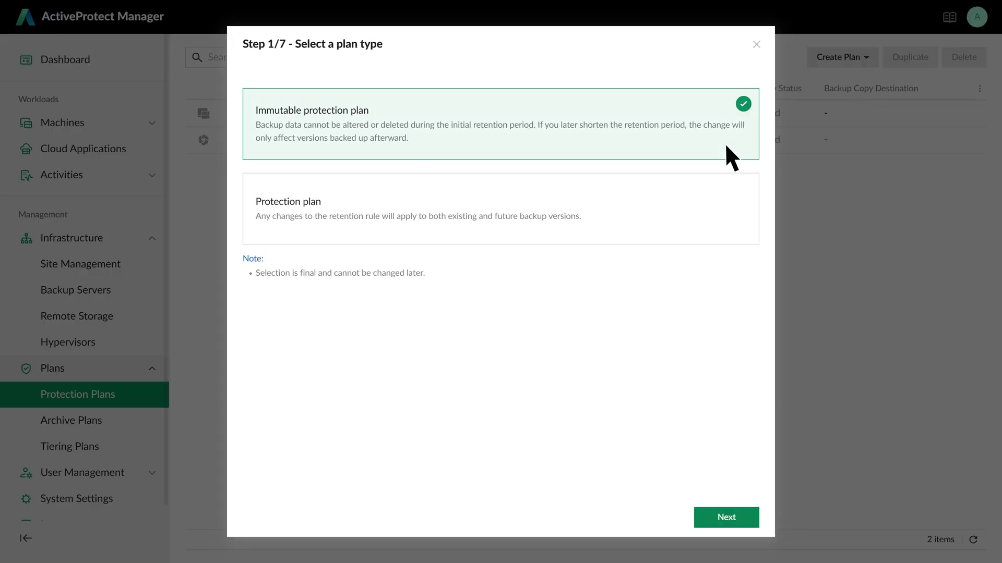
left_click(740, 523)
type("DE")
type("K")
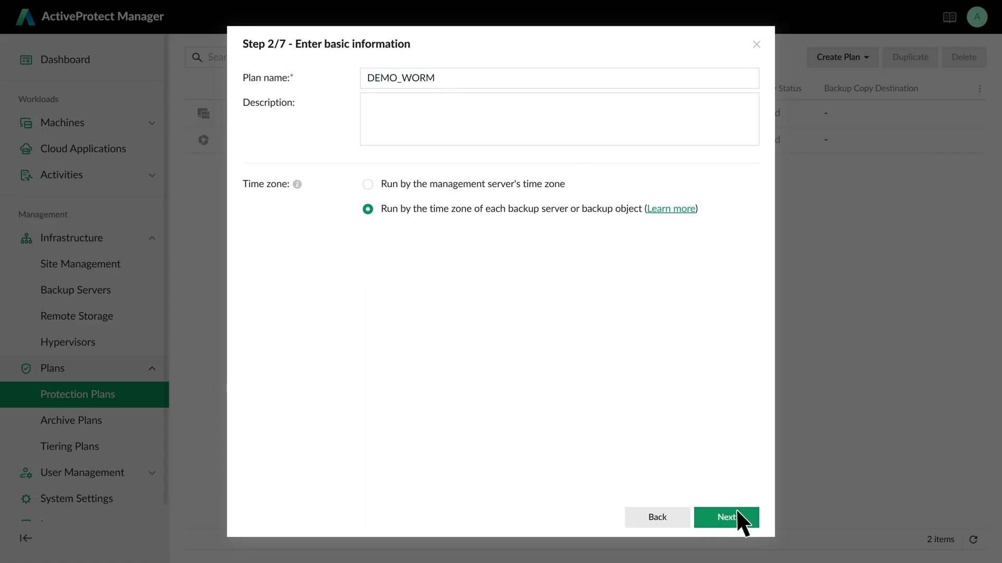
Step: Advance past the backup, application-aware and advanced settings pages to backup copy settings
left_click(740, 517)
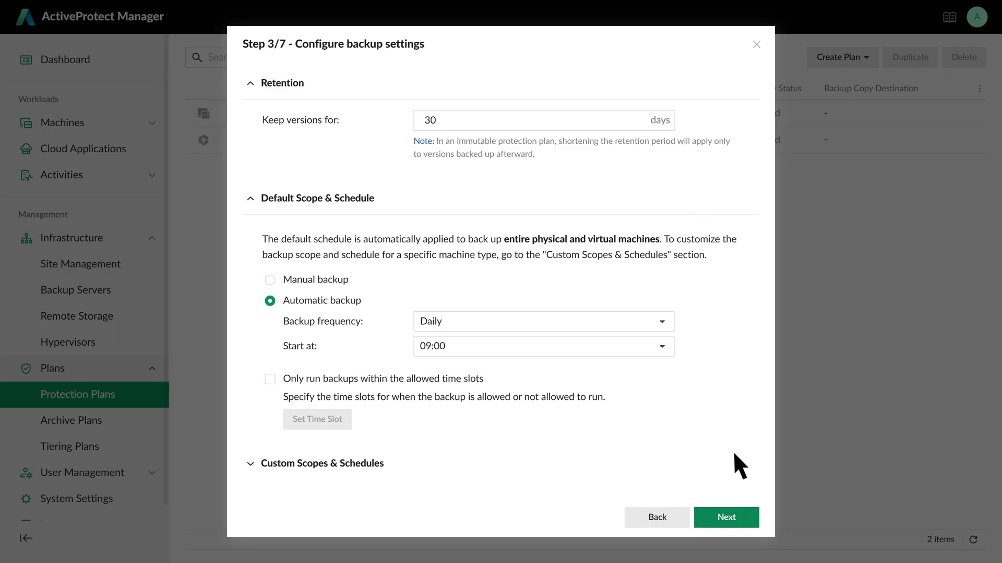
left_click(743, 517)
left_click(743, 517)
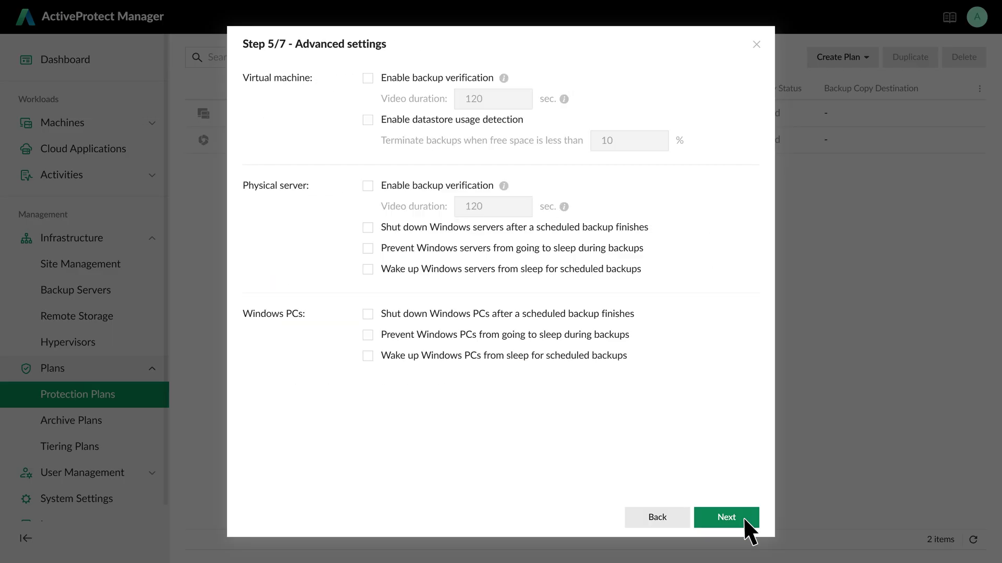
left_click(742, 516)
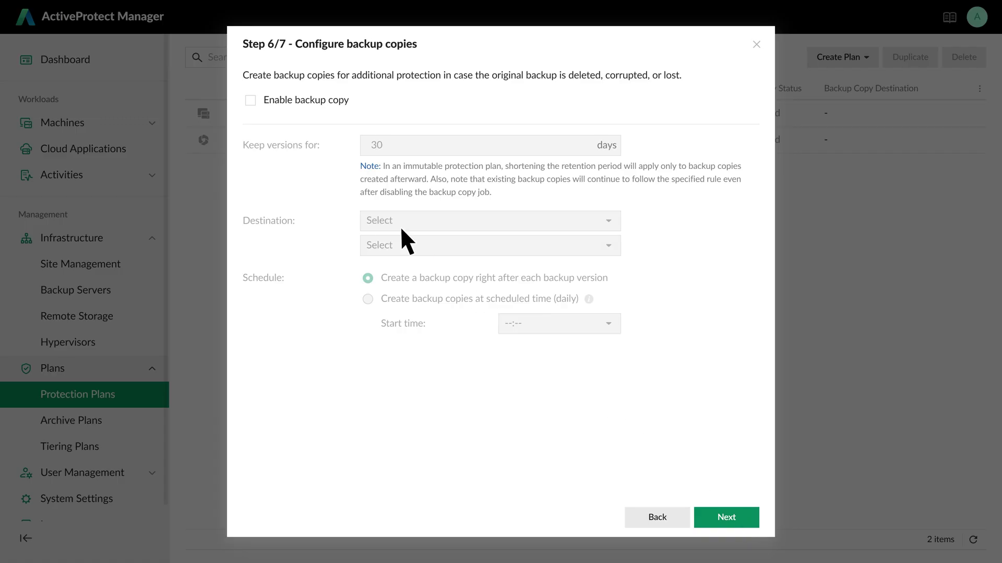
Step: Enable backup copies to the ActiveProtectVault remote storage and create the DEMO_WORM plan
left_click(250, 99)
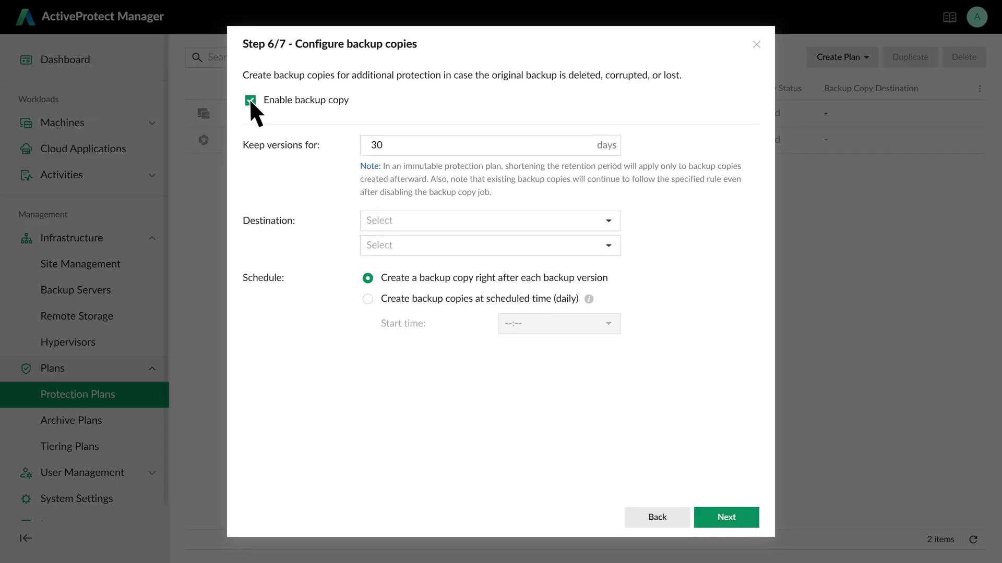
left_click(603, 222)
left_click(592, 245)
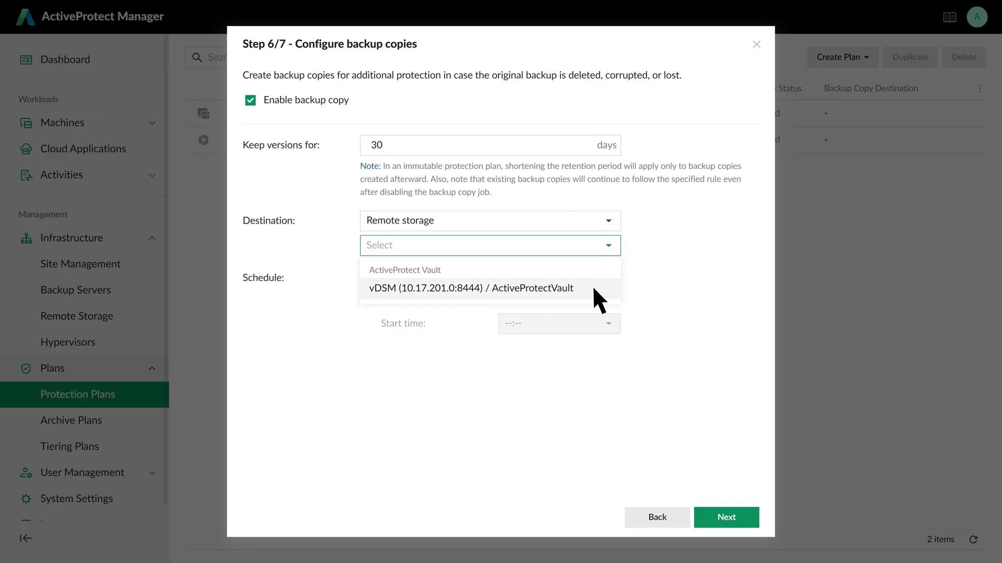
left_click(593, 288)
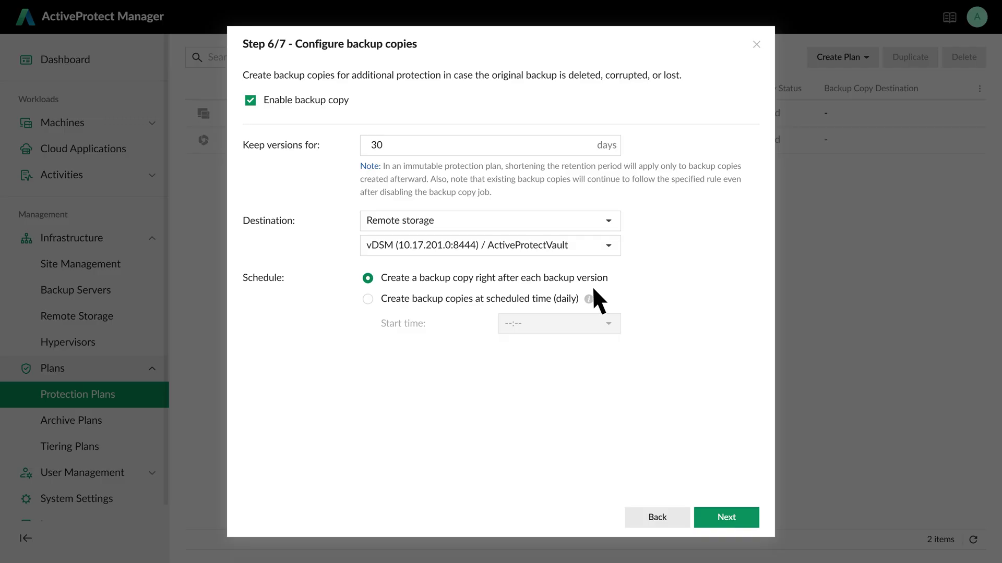
left_click(726, 517)
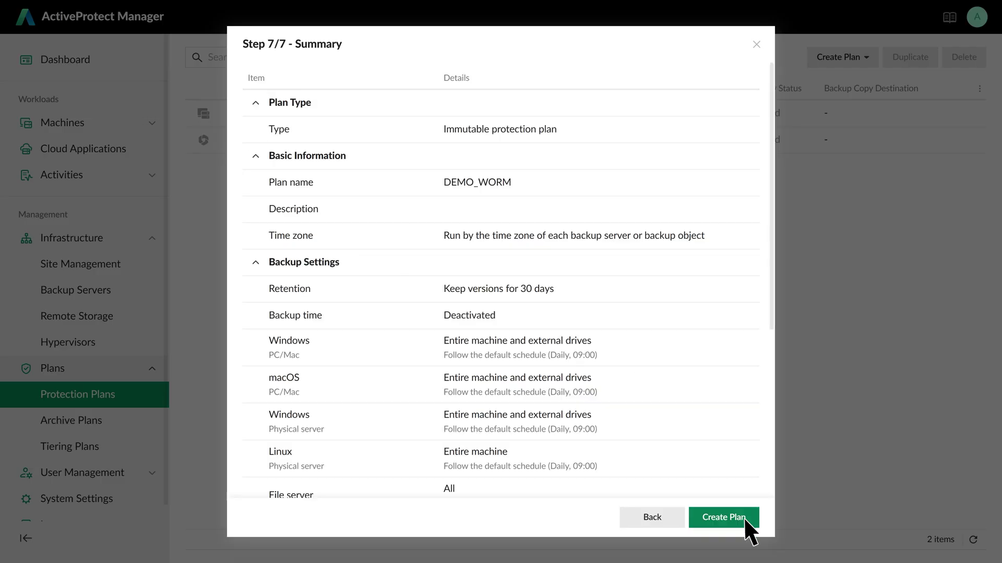
left_click(744, 518)
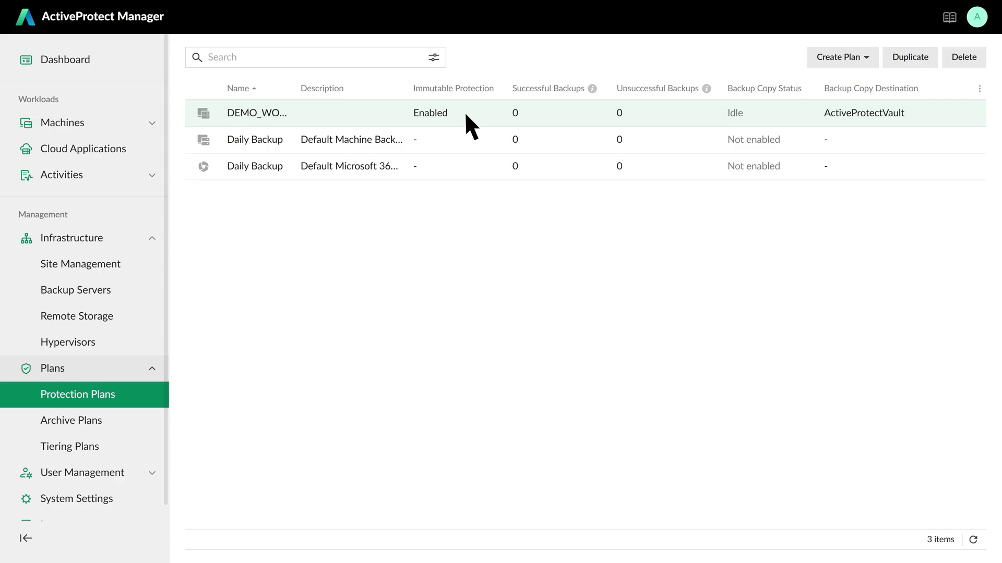
Step: Start adding individual virtual machines from the Virtual Machines page
left_click(151, 122)
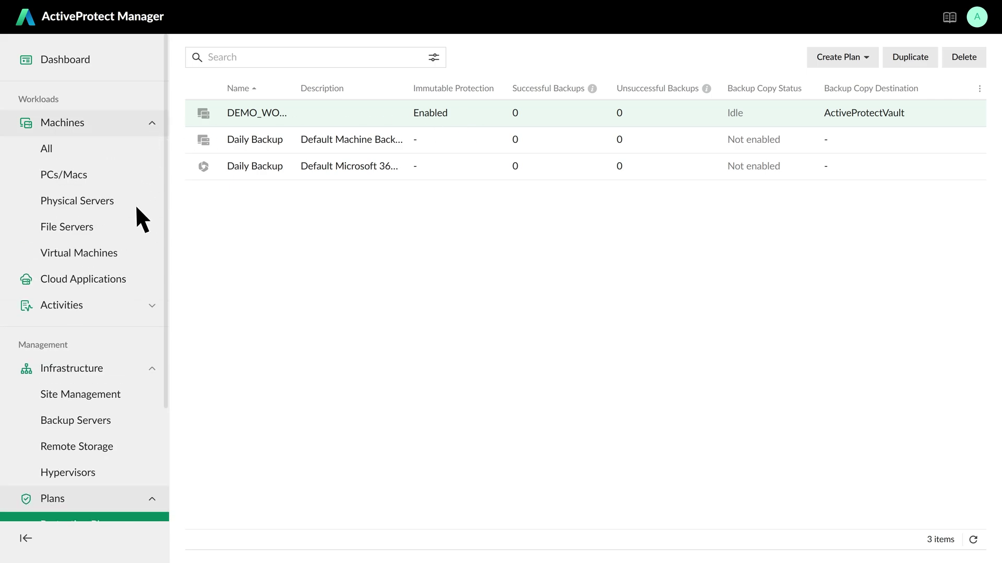
left_click(126, 252)
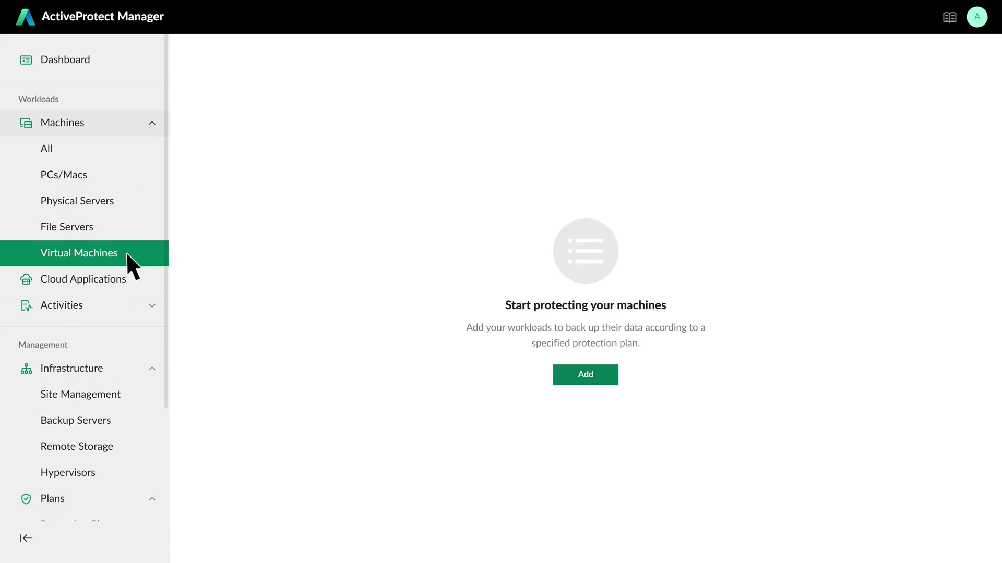
left_click(598, 374)
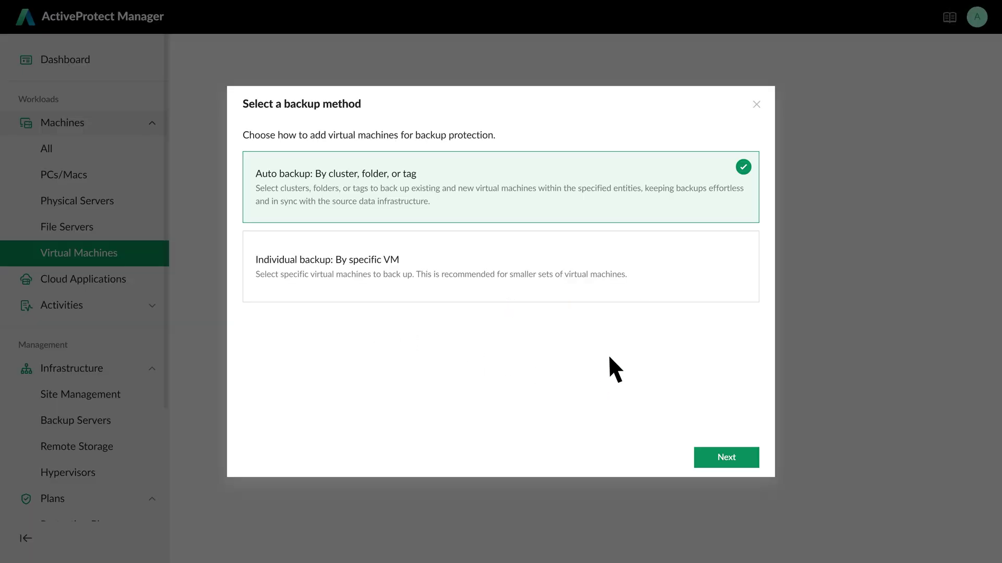
left_click(650, 282)
left_click(732, 454)
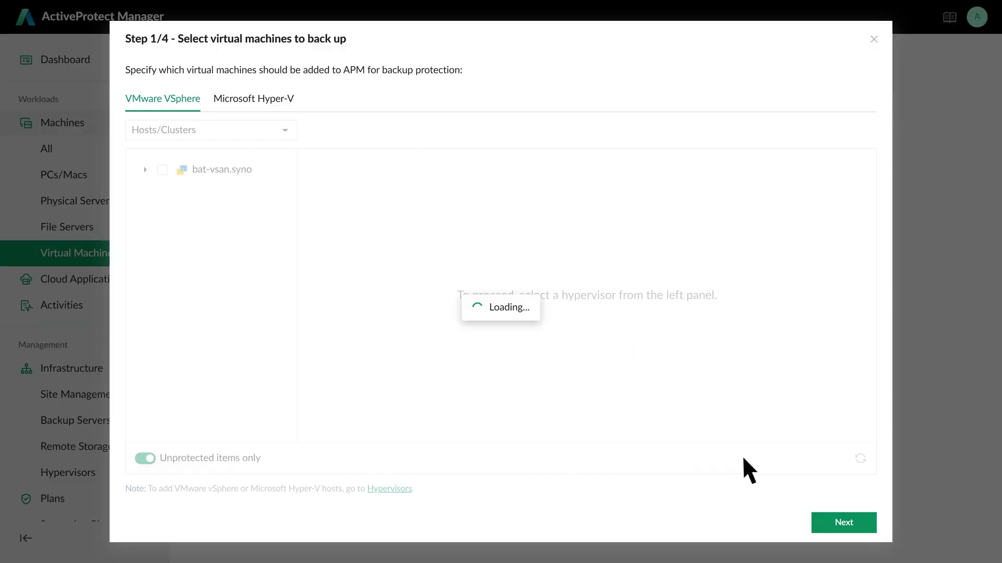
Step: Select bug7400 under bat-vsan.syno > Datacenter > vsan > bat-esxi1.syno
left_click(145, 169)
left_click(155, 191)
left_click(166, 210)
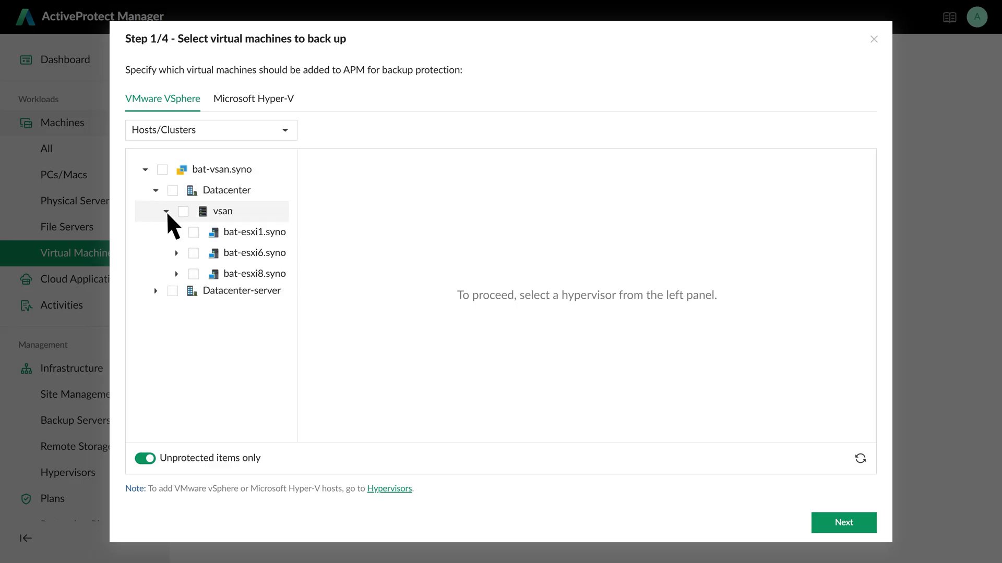
left_click(183, 233)
left_click(318, 356)
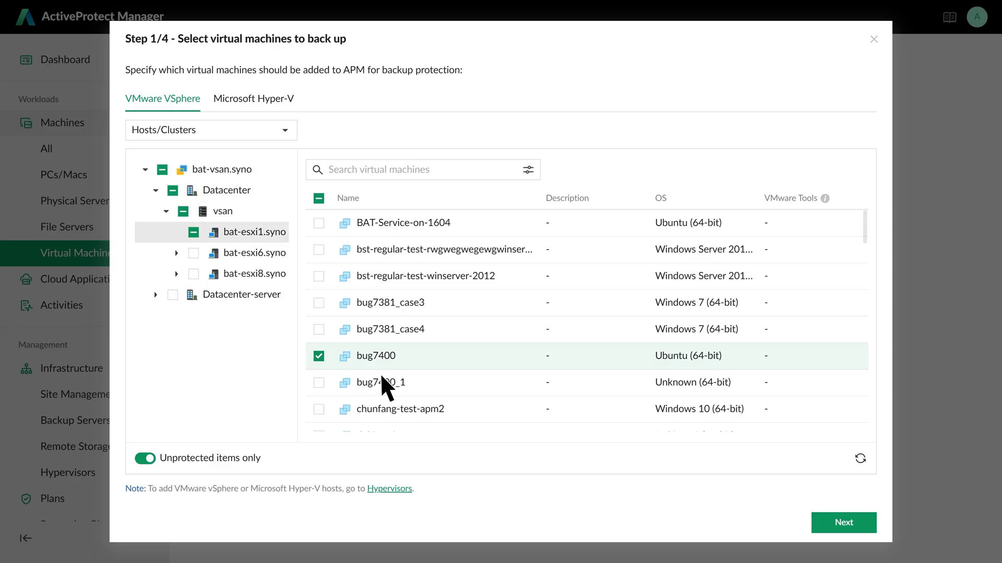
left_click(843, 522)
Step: Assign the DEMO_WORM plan to bug7400 and finish adding the workload
left_click(784, 525)
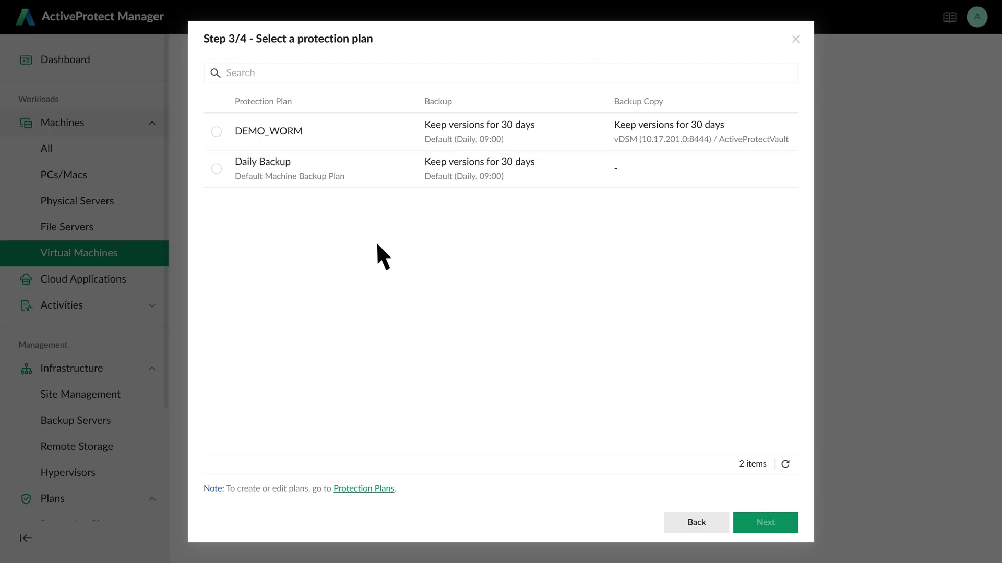
left_click(217, 132)
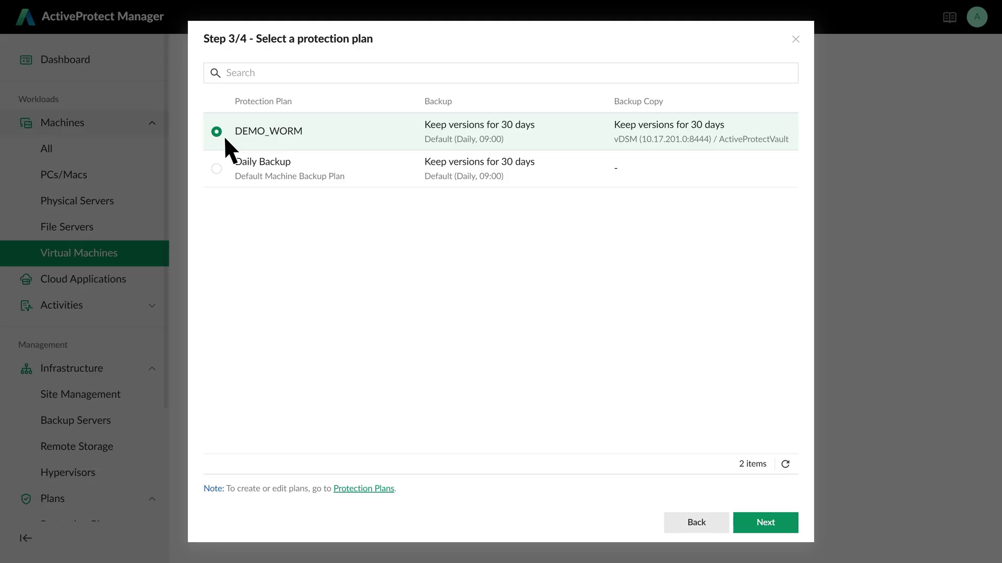
left_click(779, 523)
left_click(779, 522)
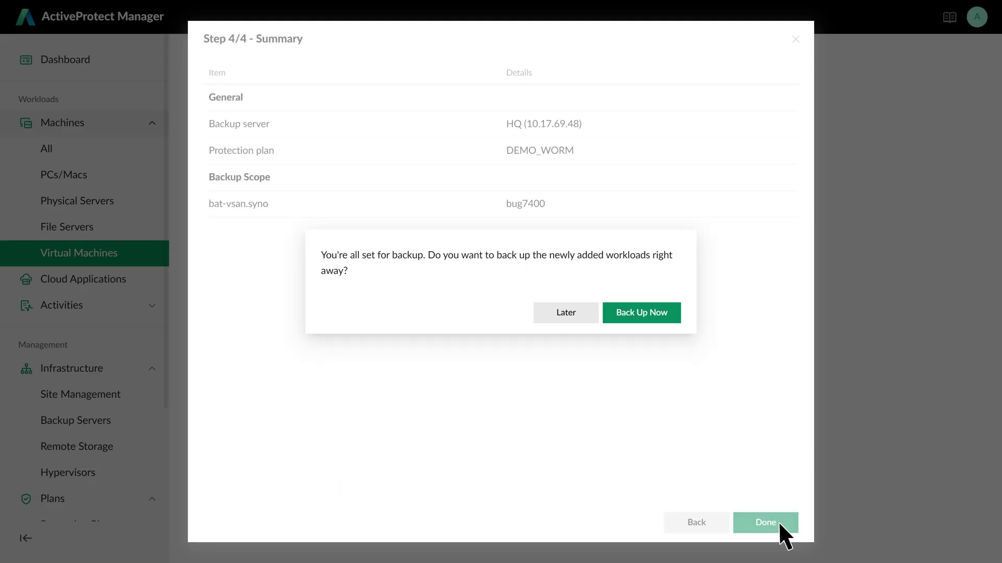
Step: Back up bug7400 immediately, then view its details and backup versions
left_click(675, 312)
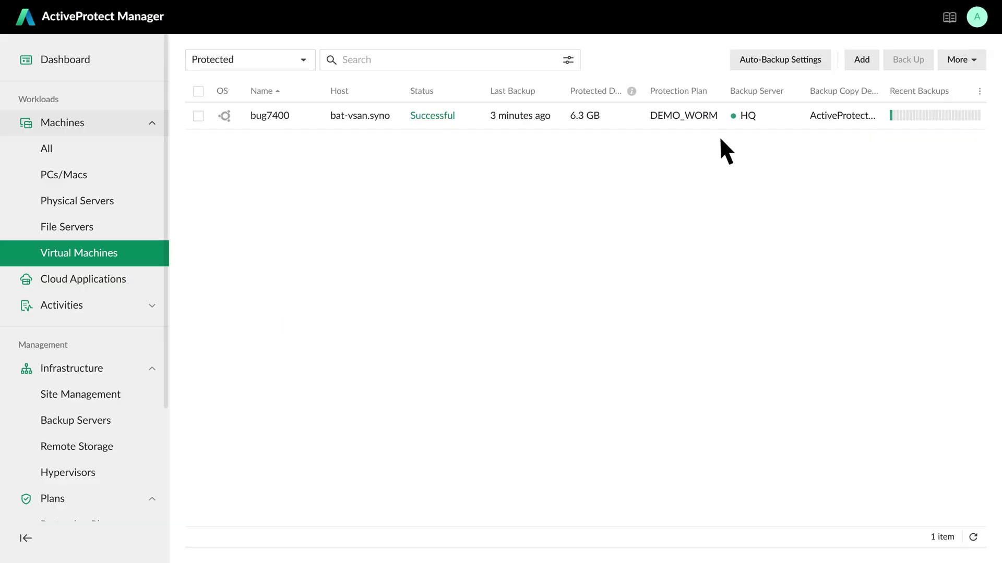
mouse_move(837, 115)
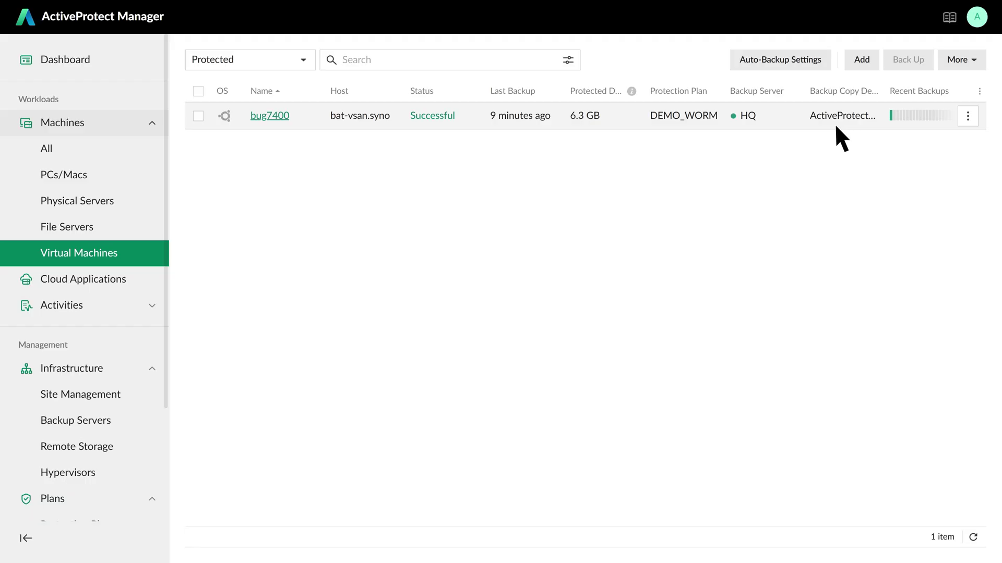
left_click(288, 117)
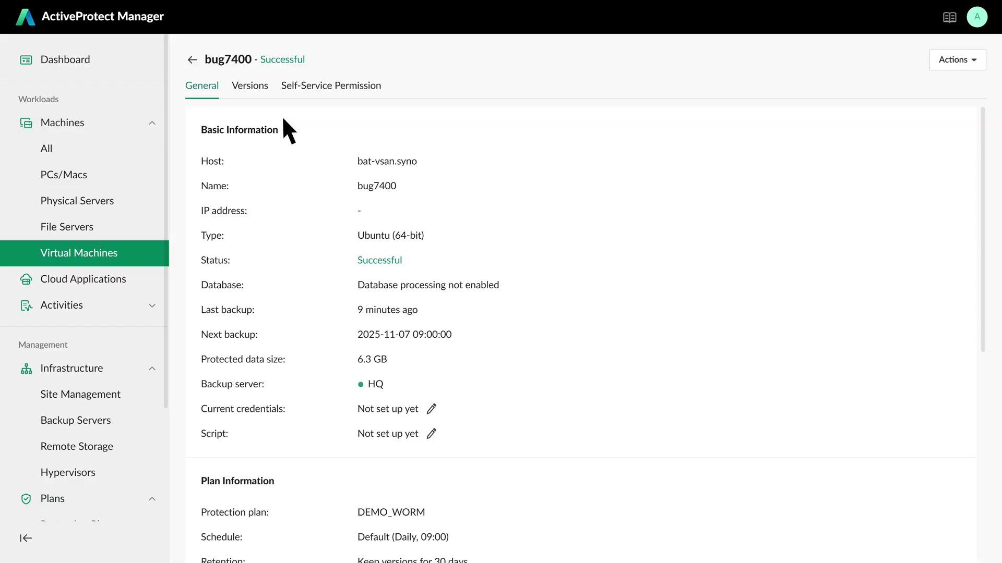
left_click(251, 88)
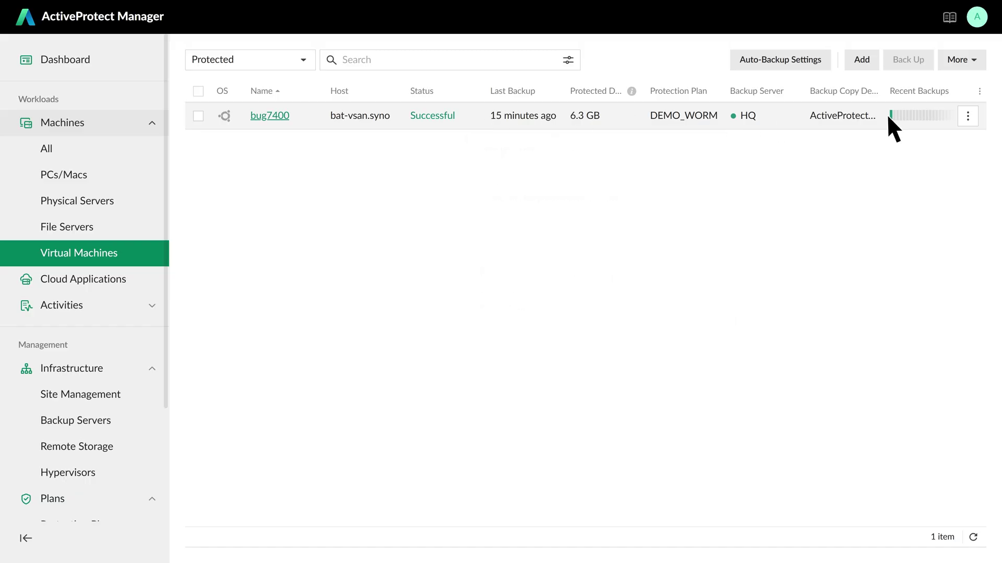
Step: Choose Delete from the bug7400 row's action menu
left_click(967, 115)
left_click(915, 267)
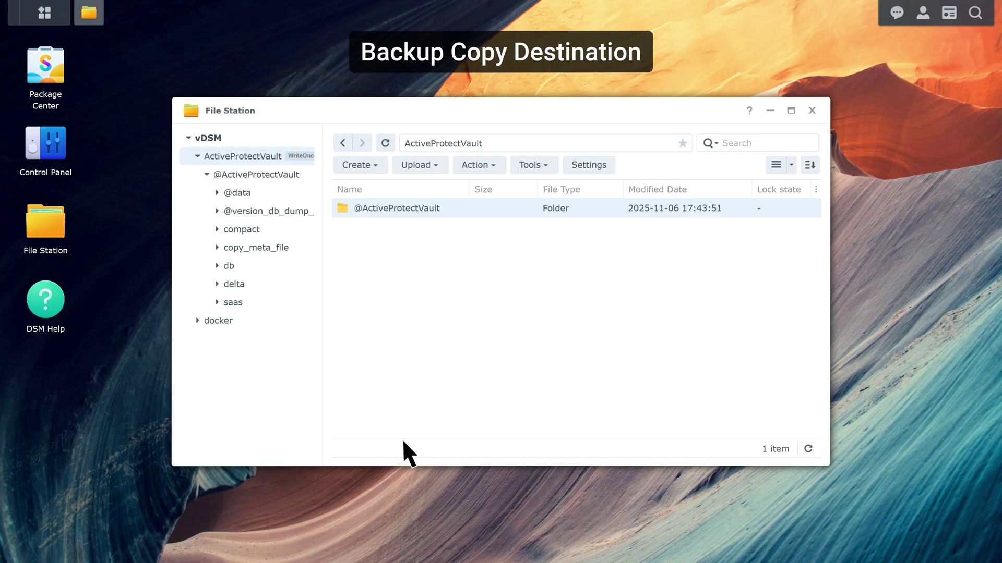
right_click(255, 196)
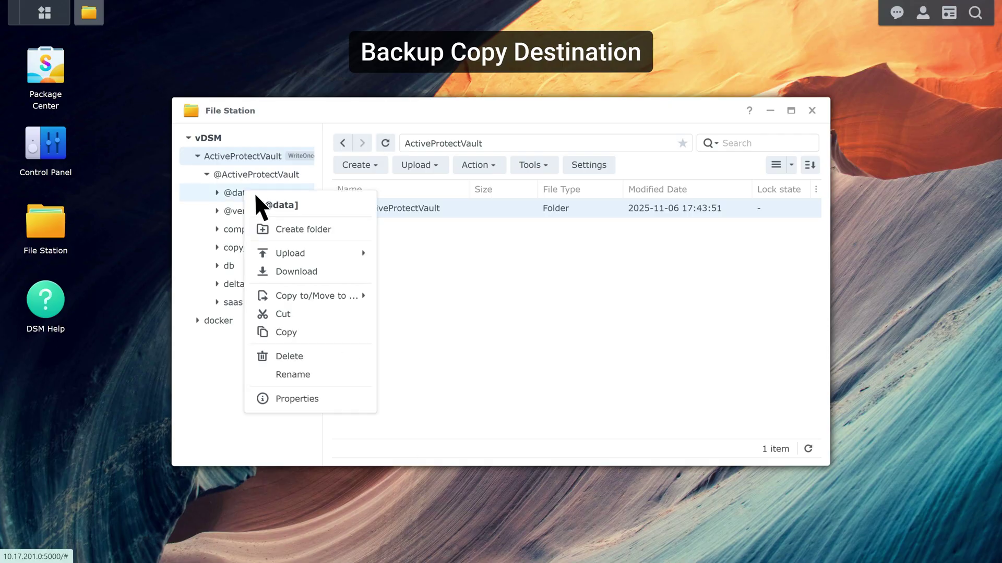
left_click(310, 356)
left_click(662, 315)
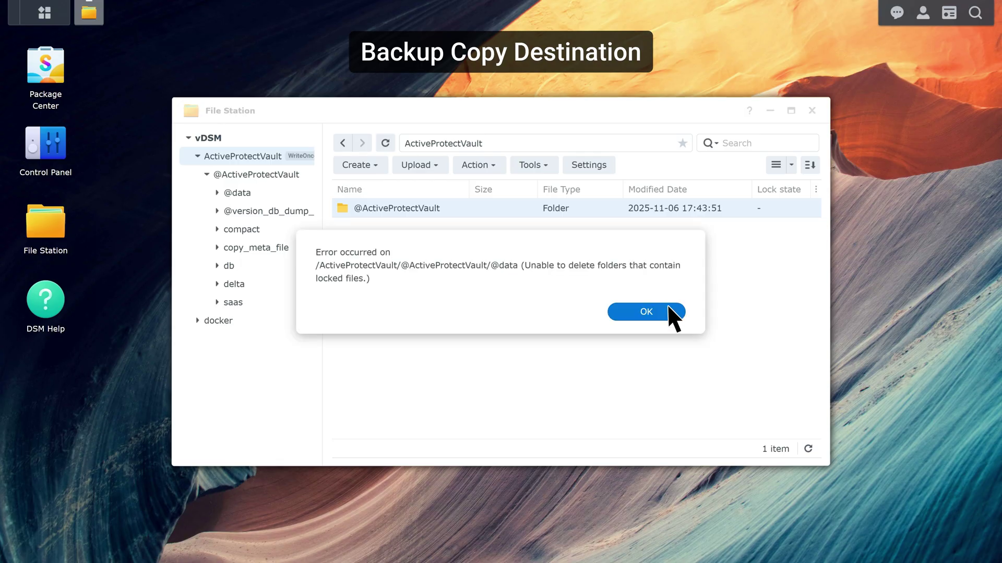